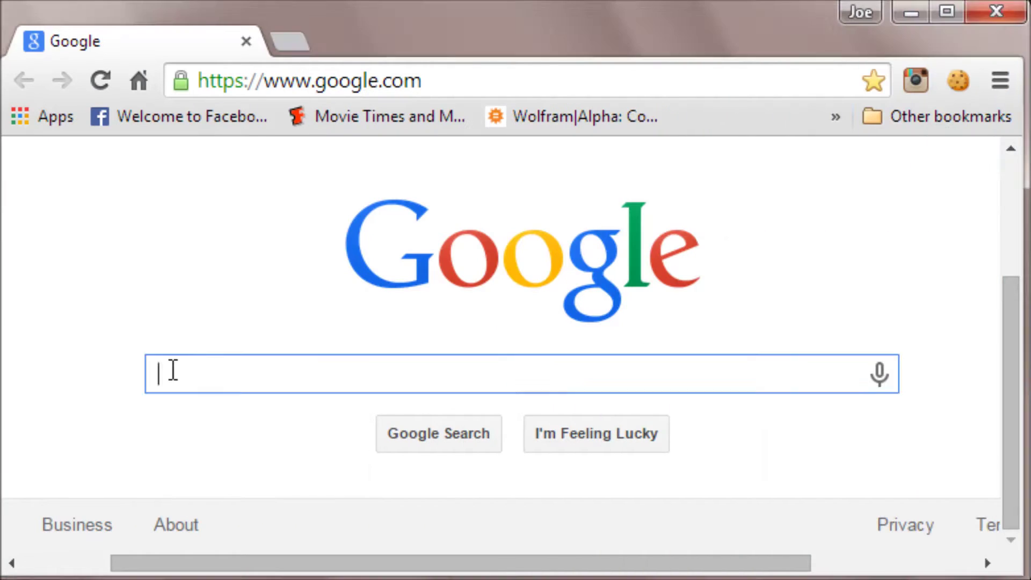
type("p")
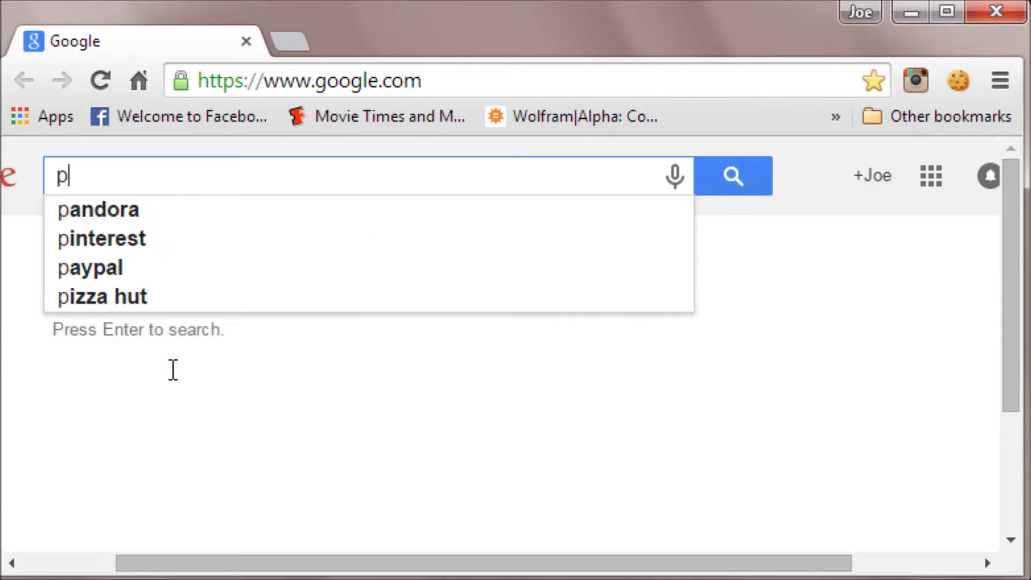
type("ovr")
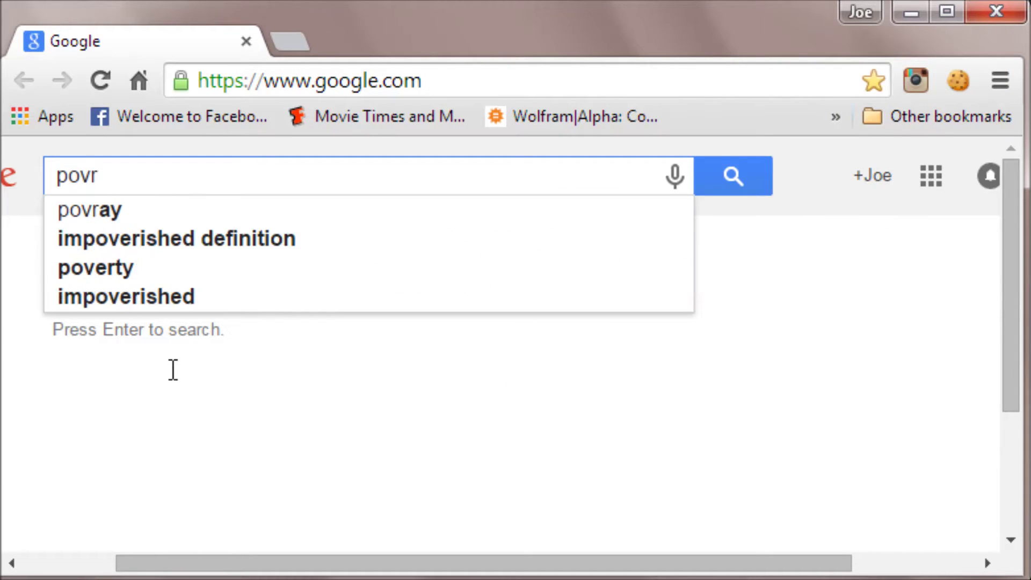
type("ay")
key("Return")
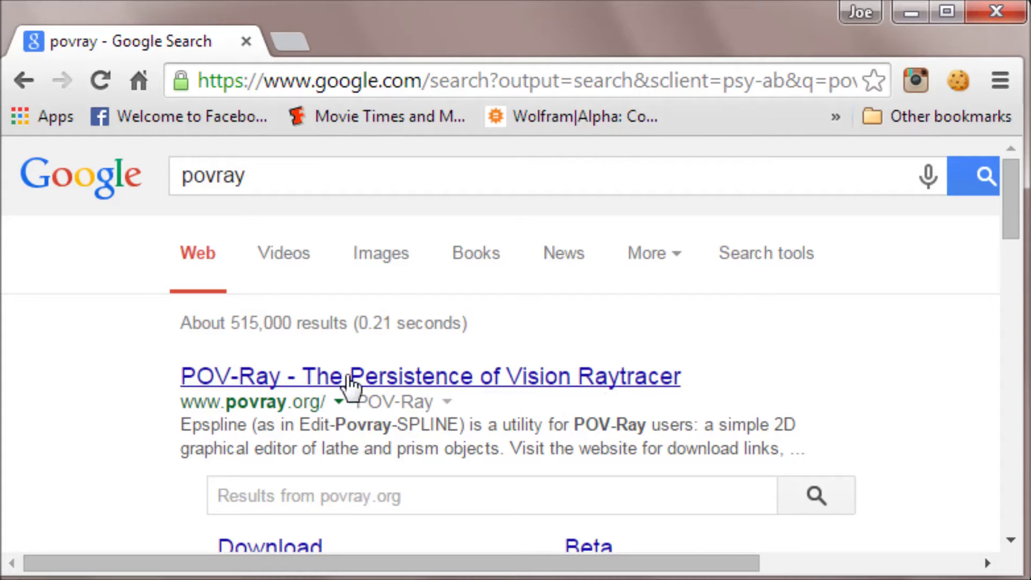
left_click(529, 385)
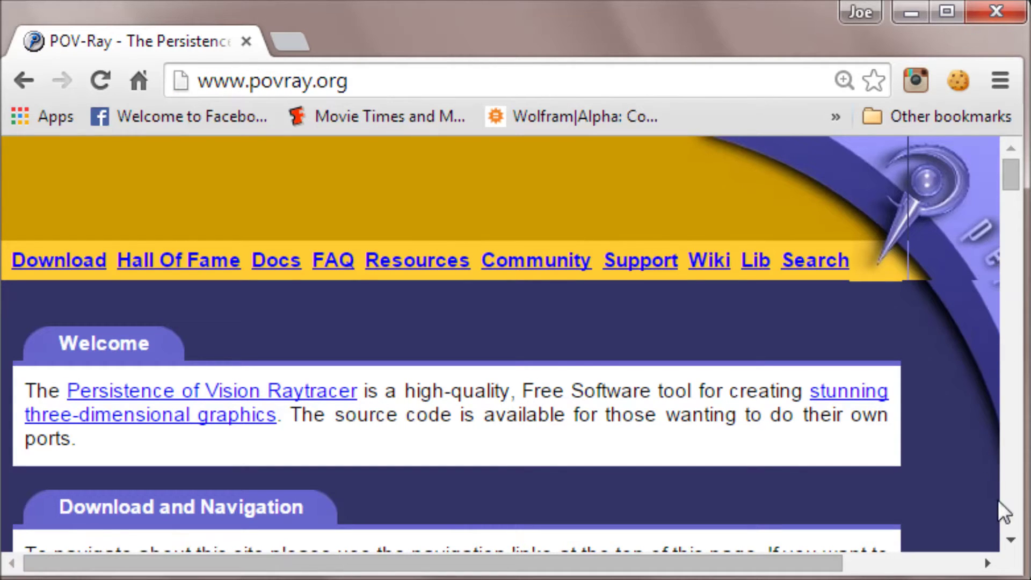
Go from the POV-Ray homepage to the download page
scroll(1012, 554, "down", 6)
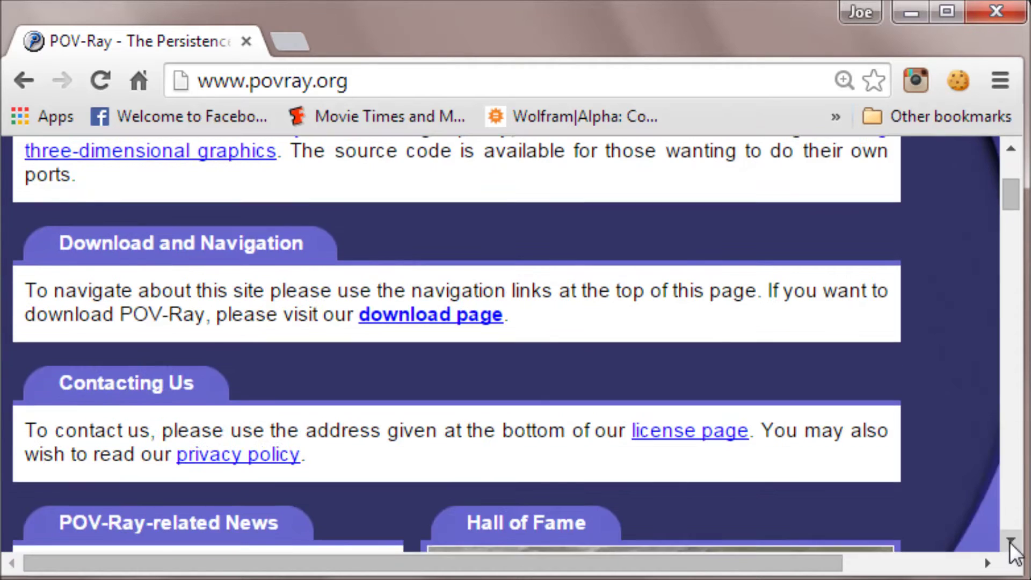
scroll(1010, 542, "down", 2)
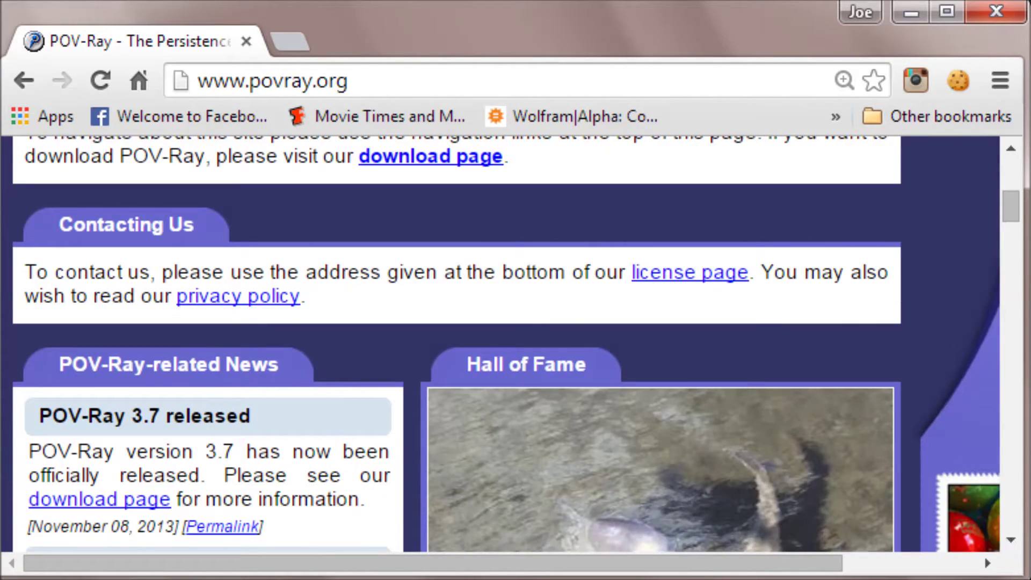
scroll(1010, 145, "up", 1)
scroll(1010, 143, "up", 1)
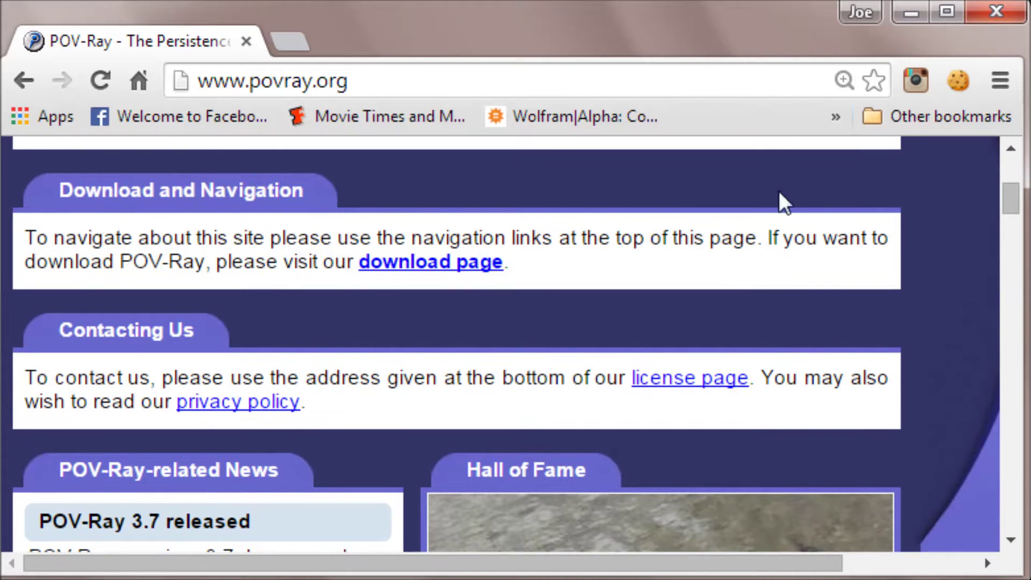
left_click(451, 272)
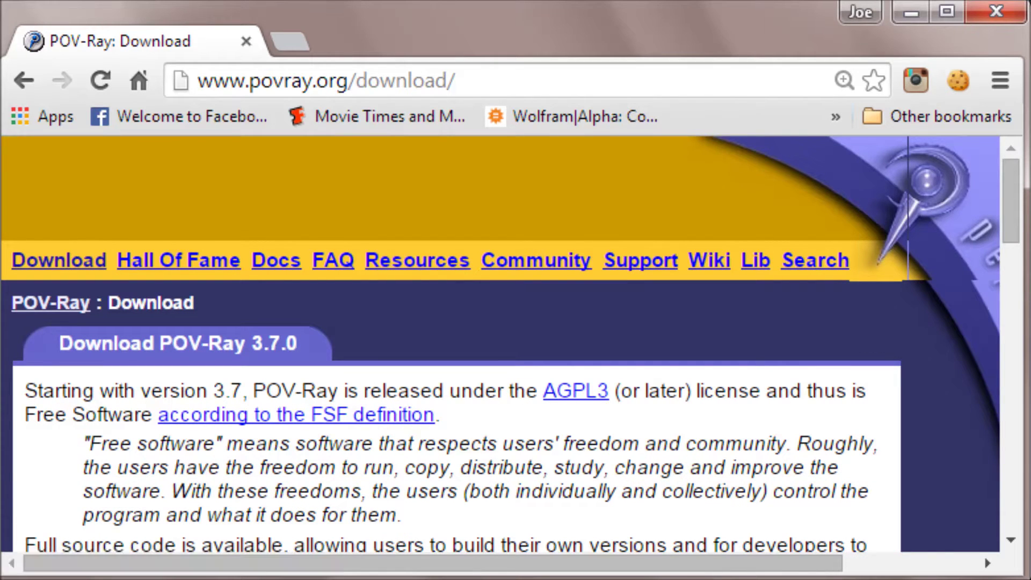
Bring the 3.7.0 download page's Windows Binary section into view
left_click(1010, 541)
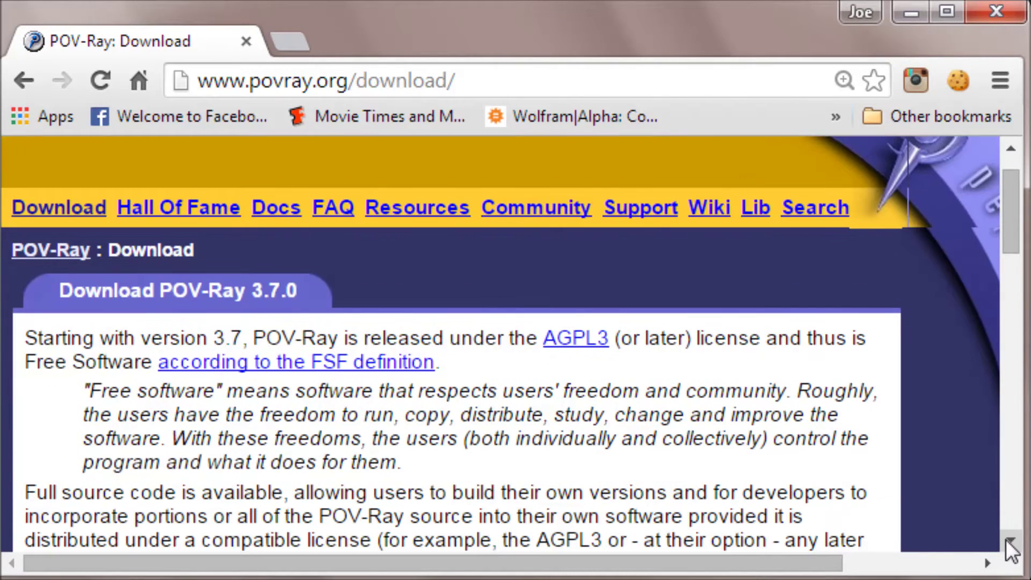
left_click(1010, 542)
left_click(1011, 542)
left_click(1011, 541)
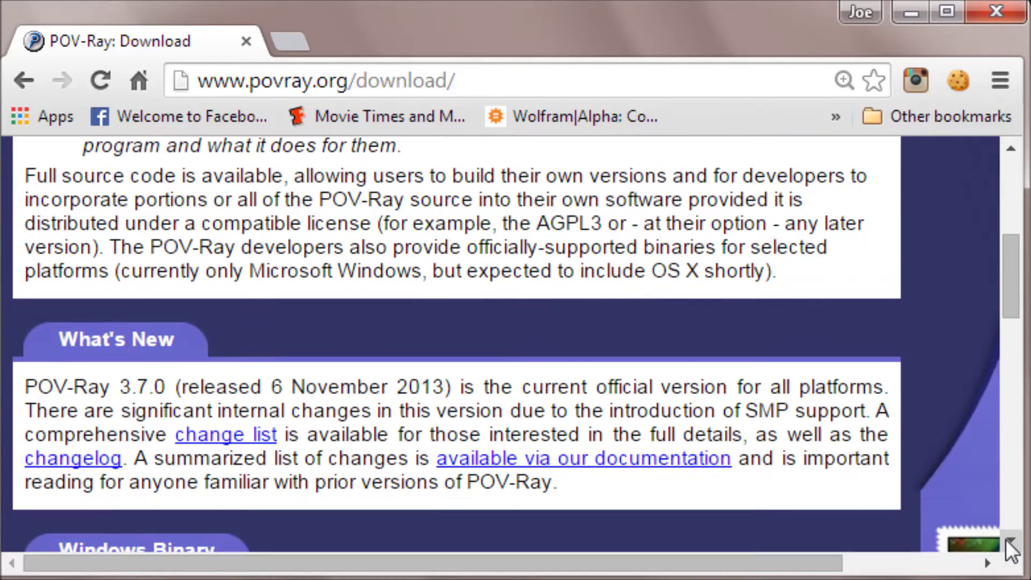
left_click(1010, 542)
left_click(1011, 542)
left_click(1011, 541)
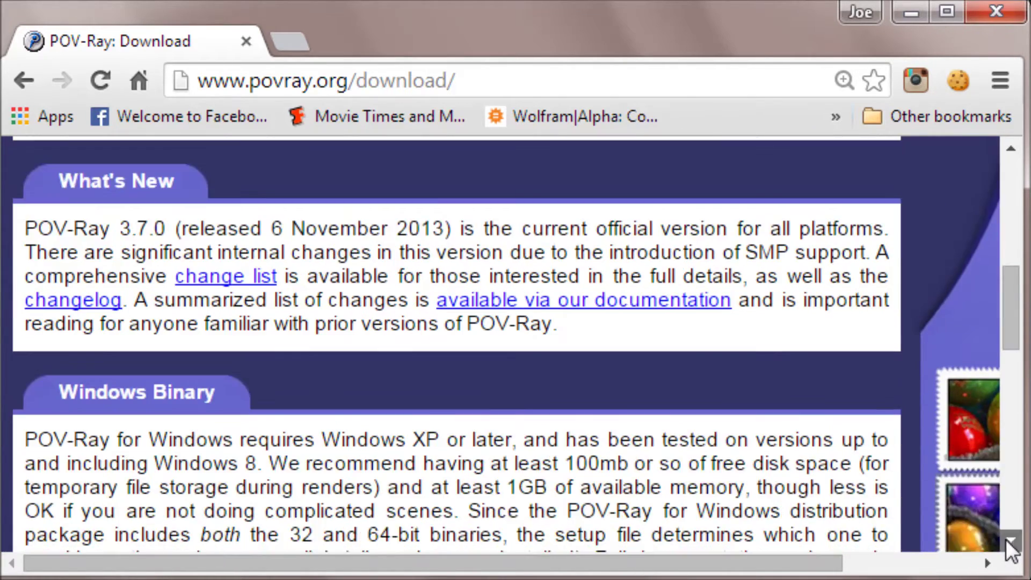
left_click(1011, 542)
left_click(1011, 541)
left_click(1011, 542)
left_click(1011, 541)
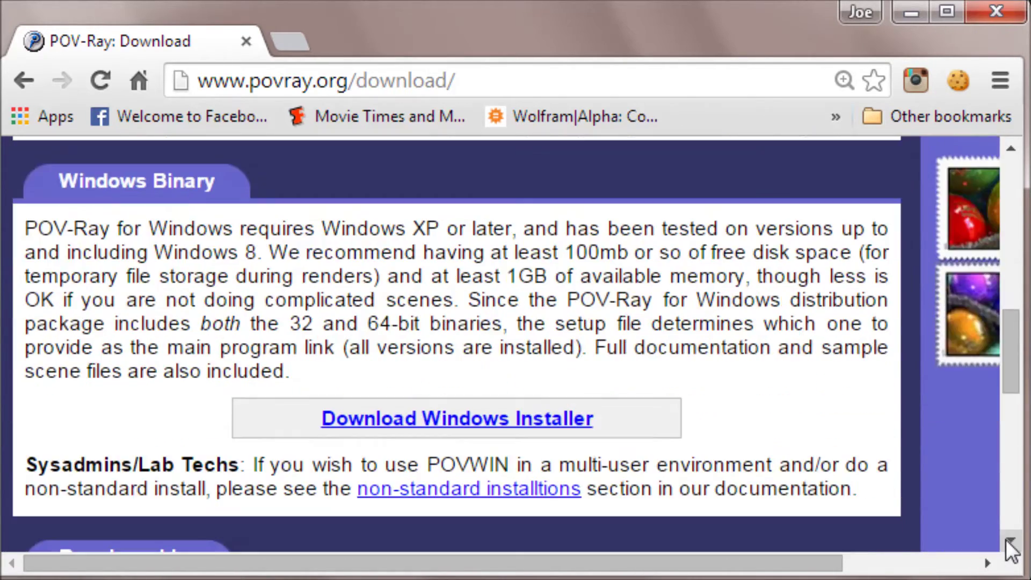
Download the povwin-3.7-agpl3-setup.exe Windows installer and run it
left_click(451, 421)
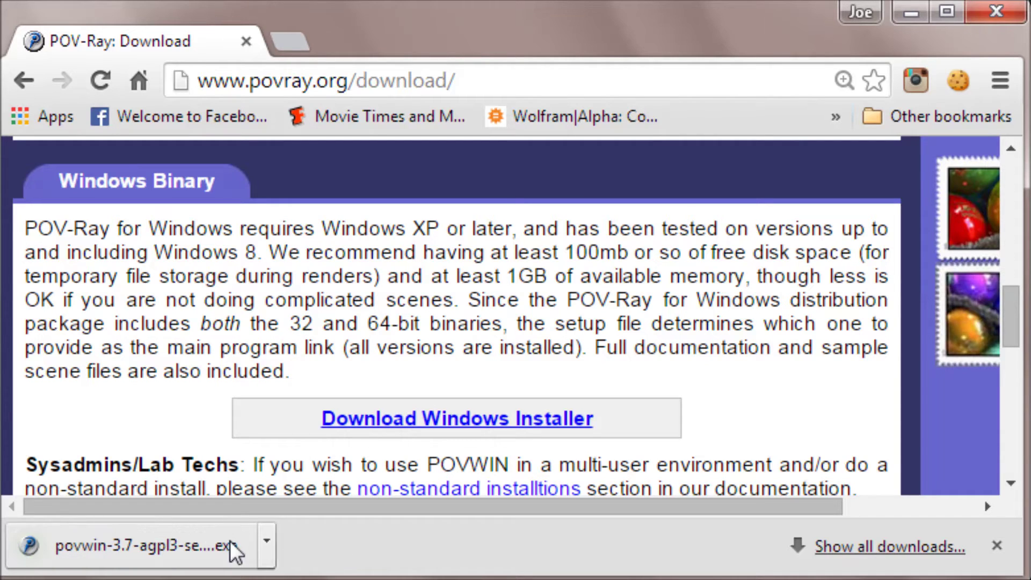
left_click(107, 548)
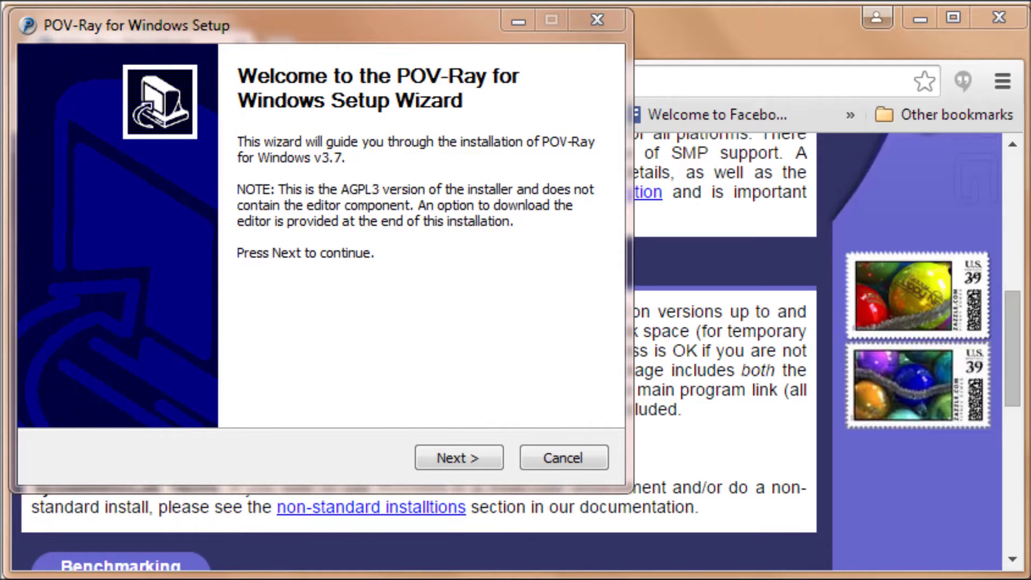
Accept the licence and the default program, scene and Start Menu folders, then install
key("Return")
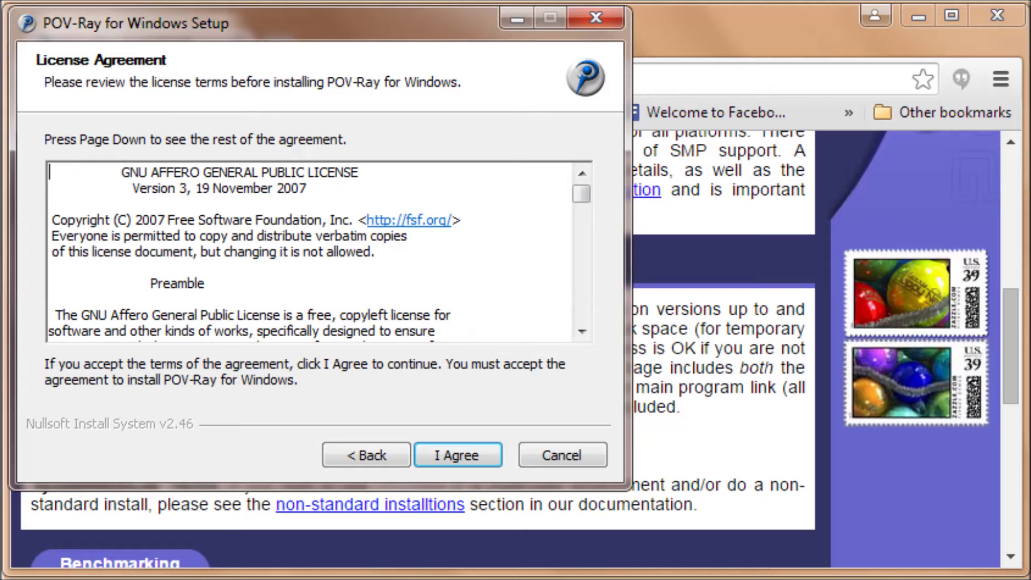
key("Return")
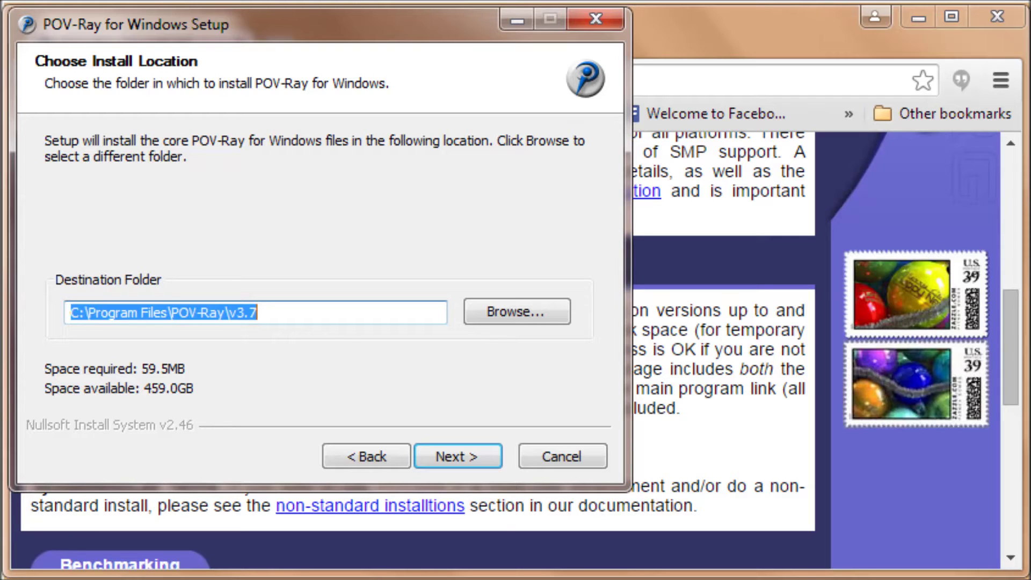
key("Return")
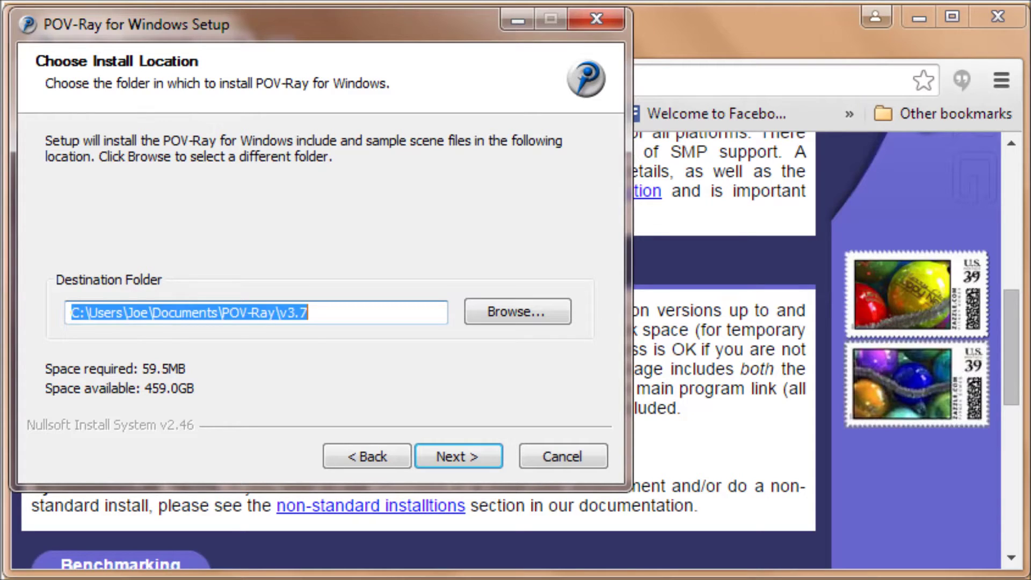
key("Return")
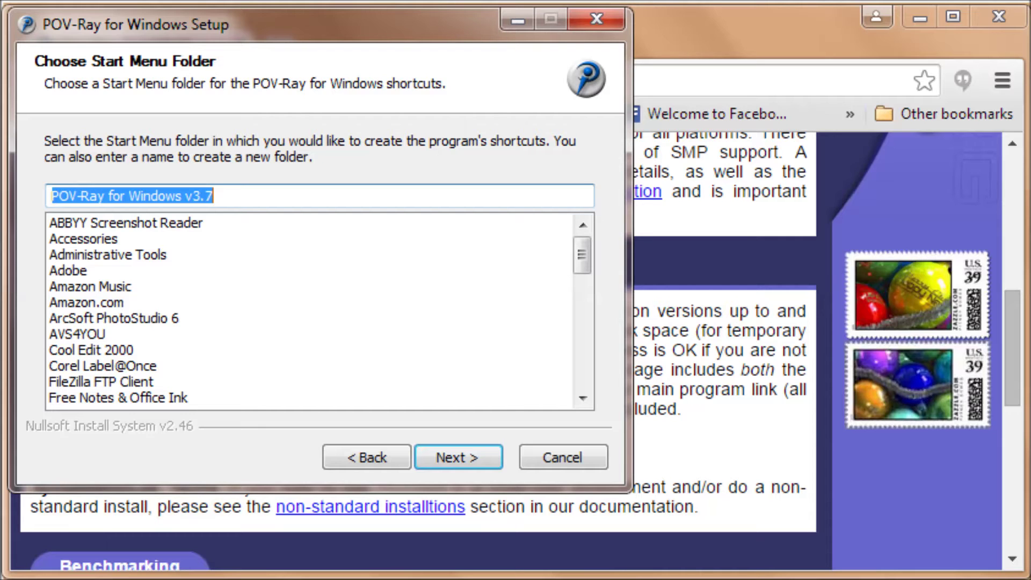
key("Return")
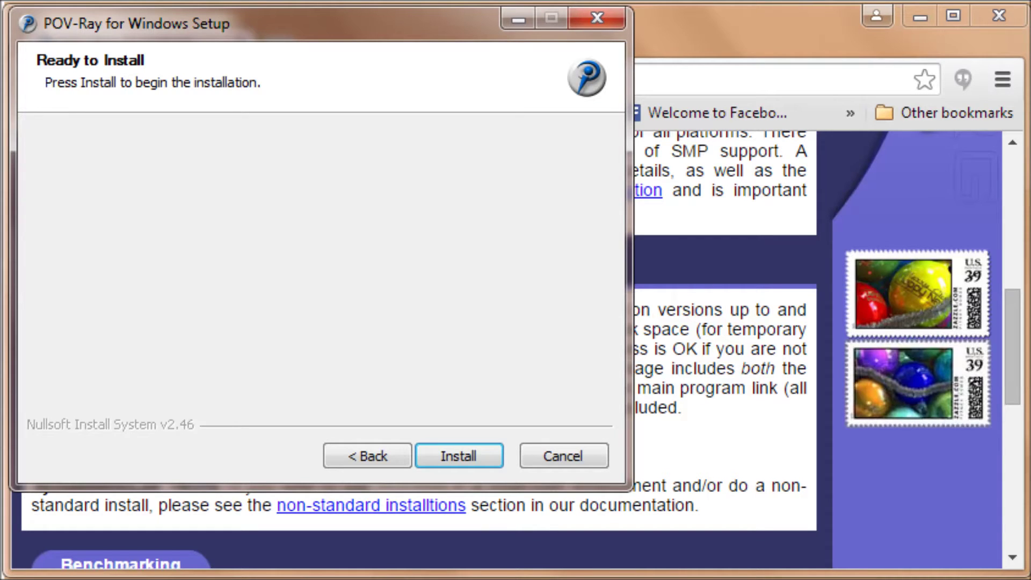
key("Return")
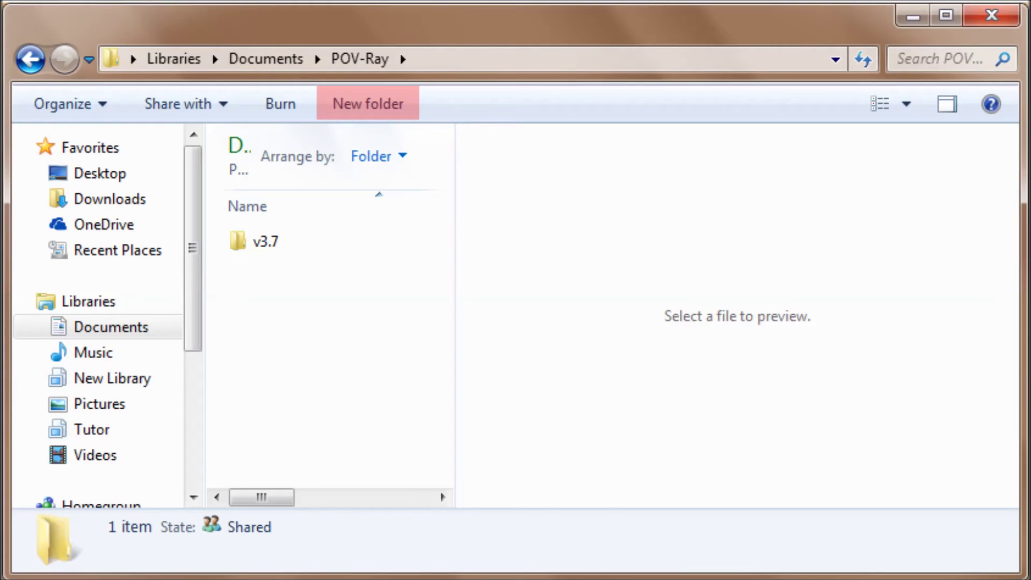
Create a new folder inside the Documents\POV-Ray folder
key("ctrl+shift+n")
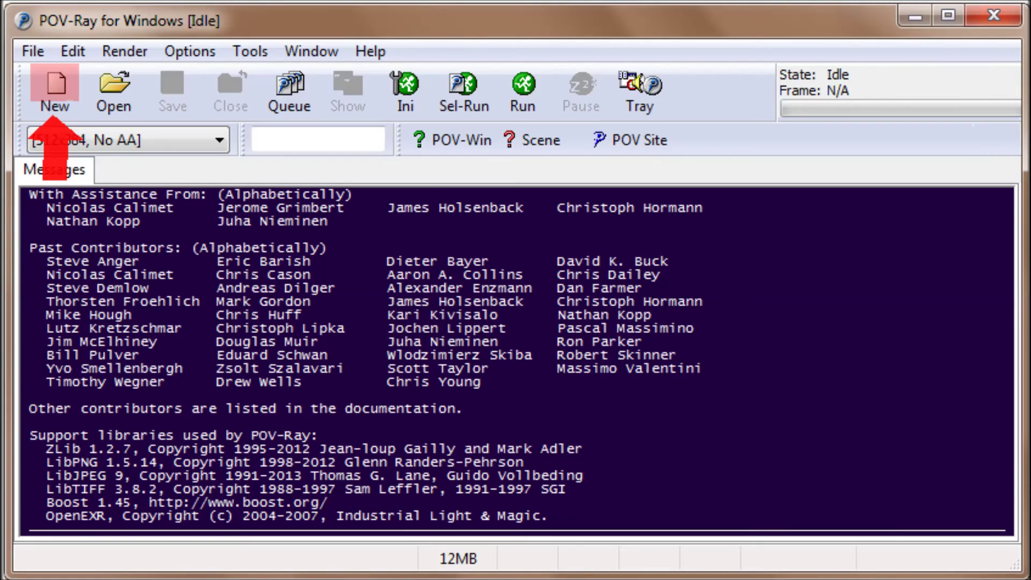
Write a new scene containing only '// nothing' and start rendering it
key("ctrl+n")
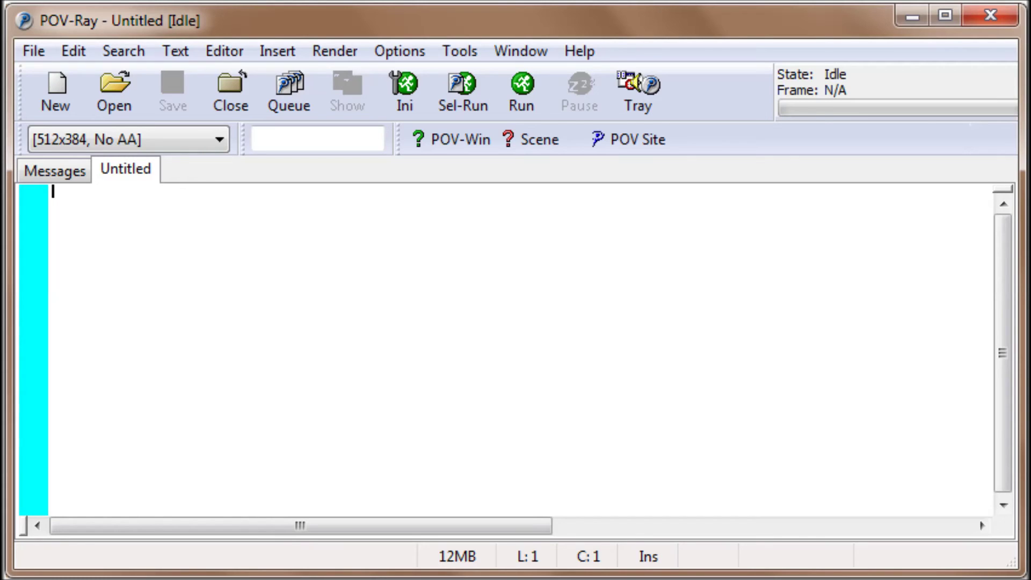
type("// nothing")
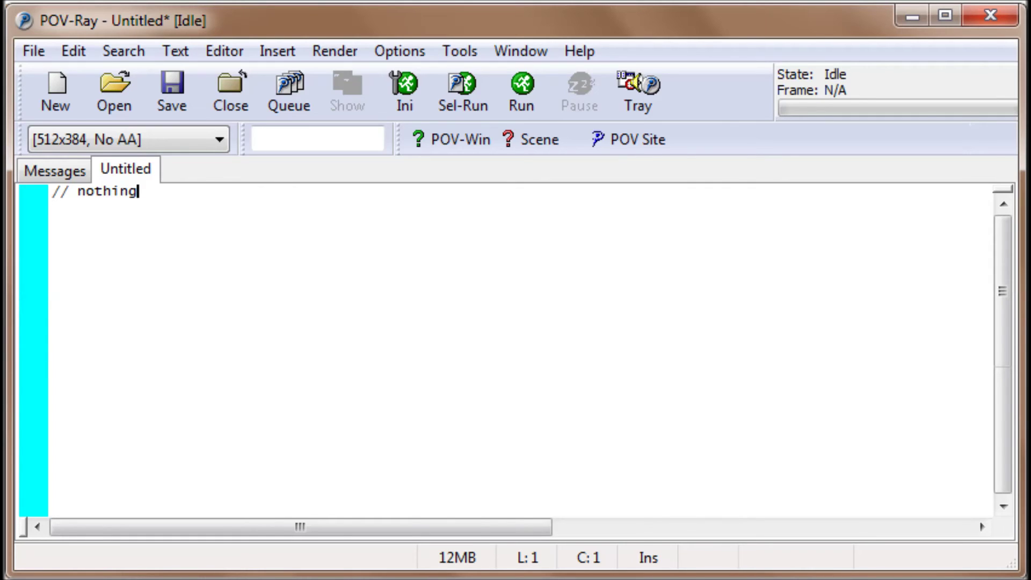
key("alt+g")
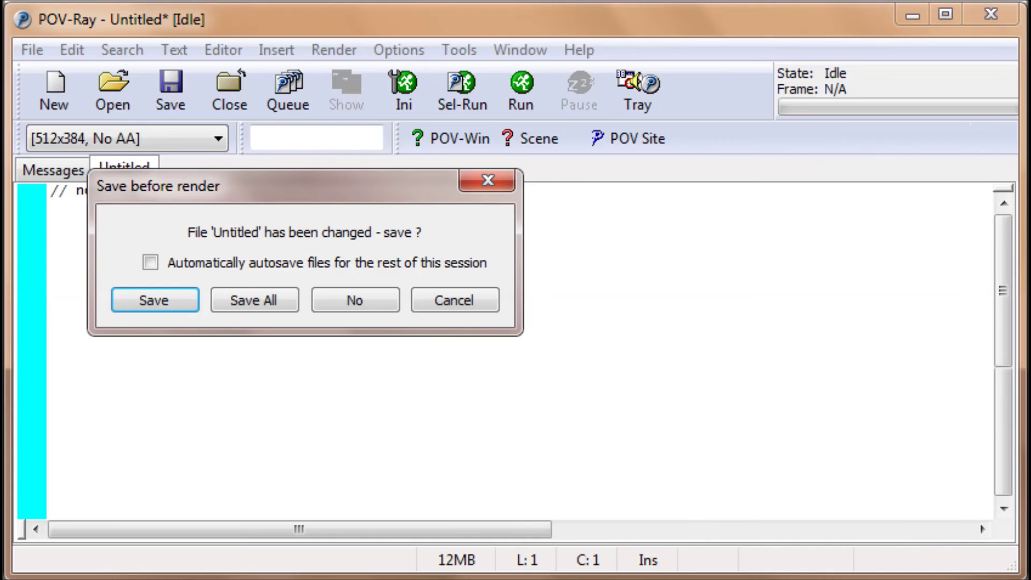
Save the scene as nothing in Documents\POV-Ray\My Scenes so it renders
key("Return")
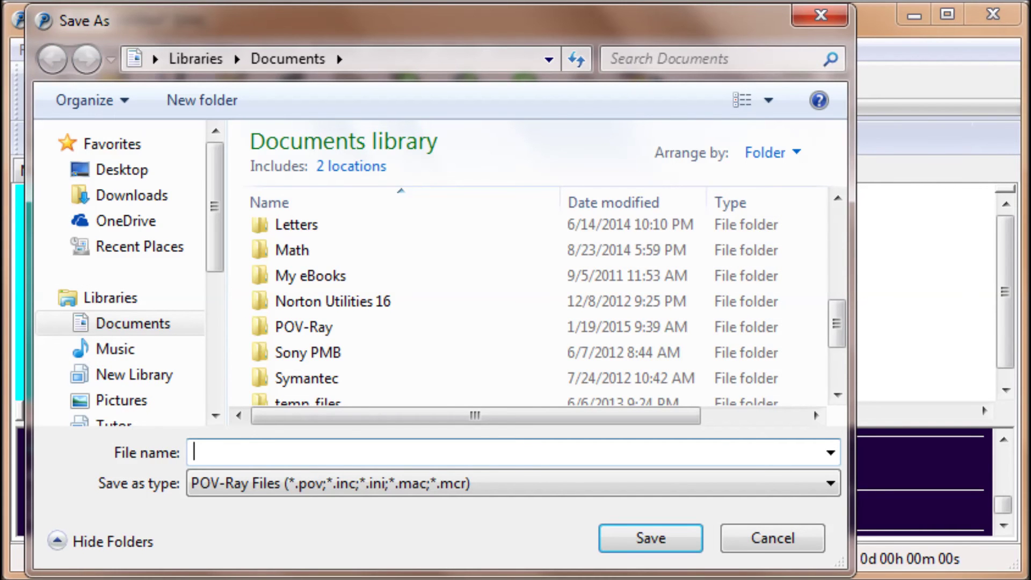
type("POV-Ray")
key("Return")
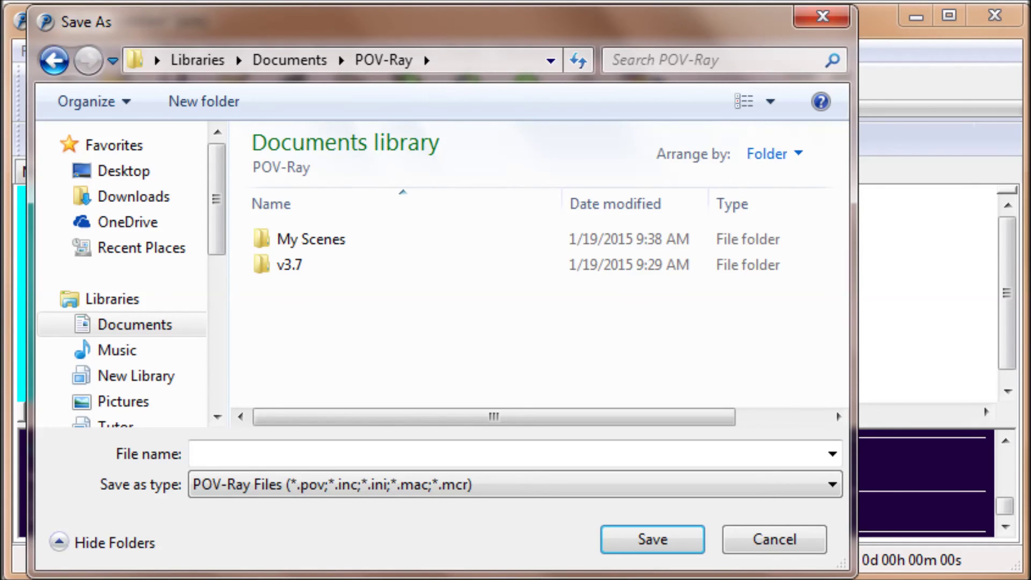
type("My Scenes")
key("Return")
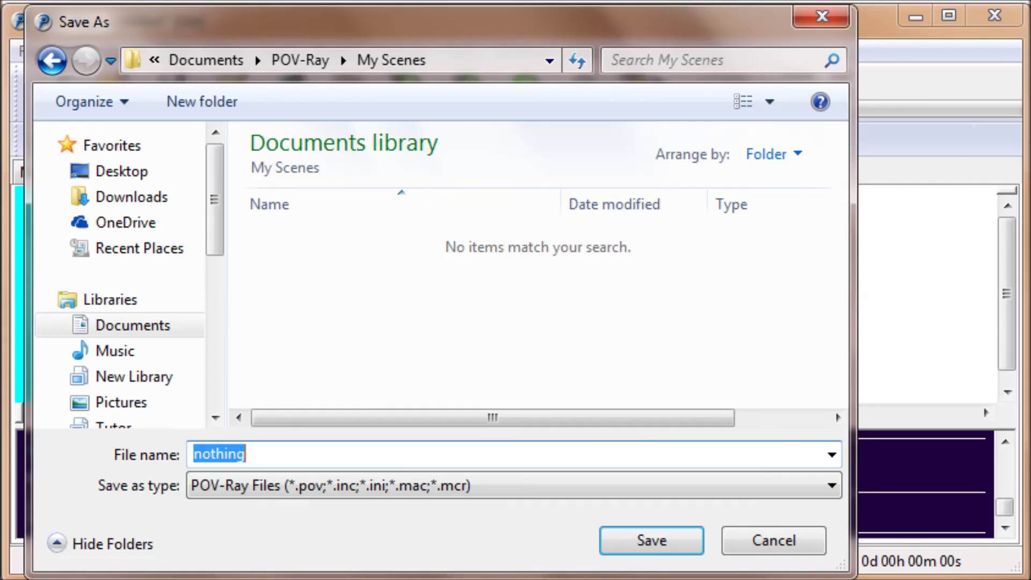
key("Return")
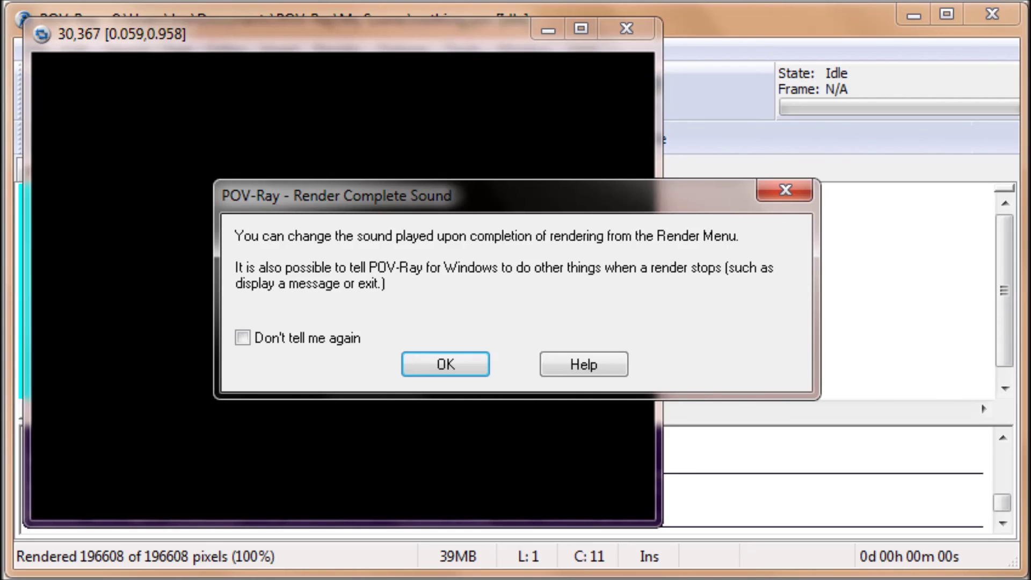
Dismiss the Render Complete Sound and Output File Notification notices
key("Return")
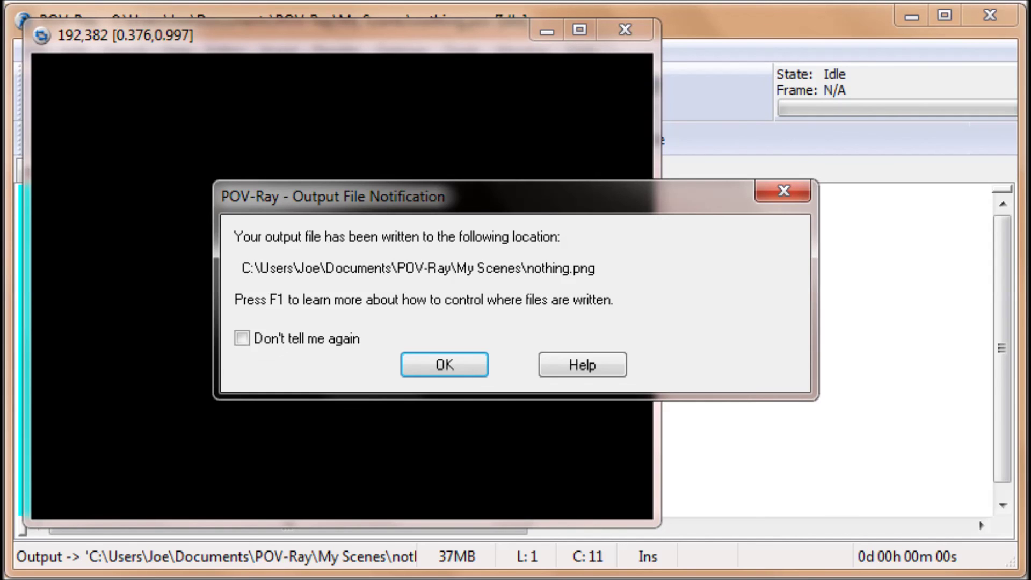
key("Return")
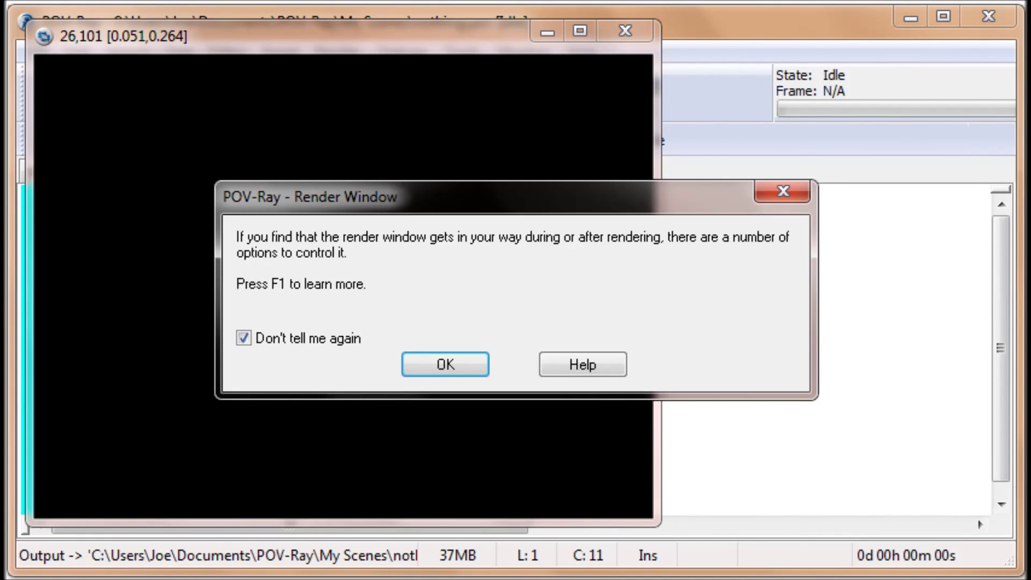